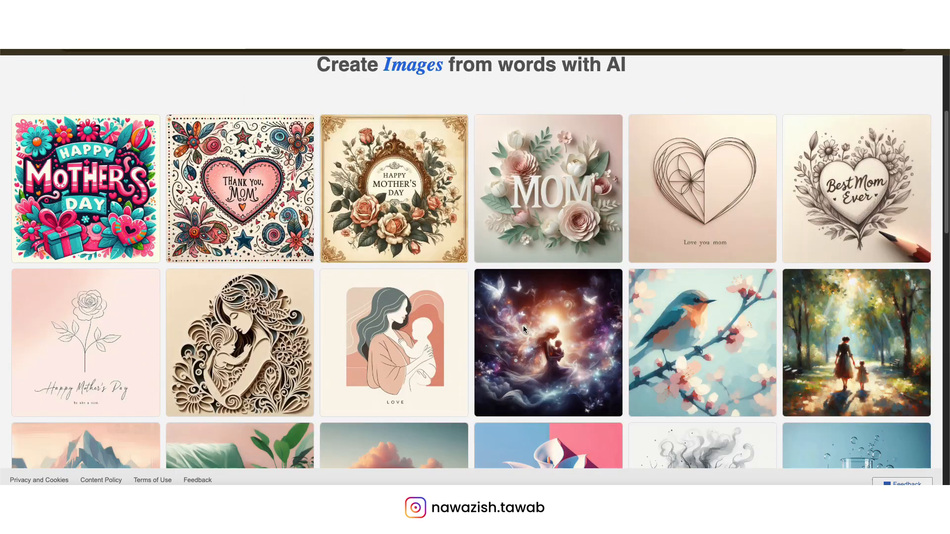
# Browse the sample image gallery and look at the page's settings and appearance options.
pyautogui.scroll(-6, 523, 326)
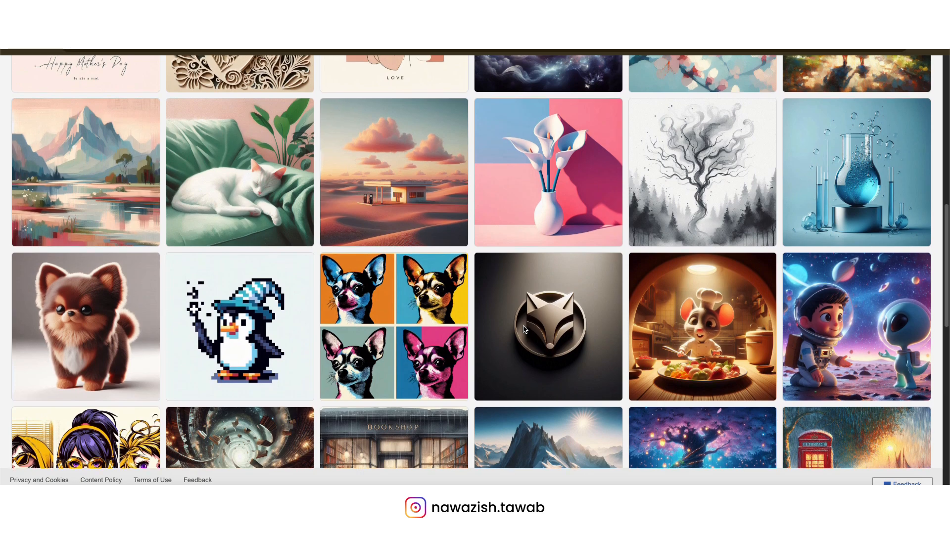
pyautogui.scroll(1, 525, 330)
pyautogui.scroll(-8, 525, 330)
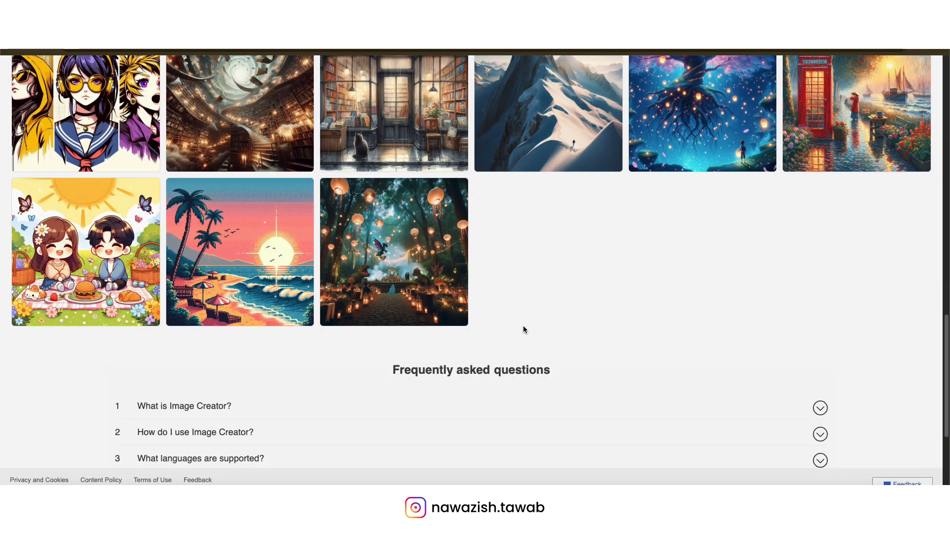
pyautogui.scroll(8, 525, 330)
pyautogui.scroll(10, 525, 329)
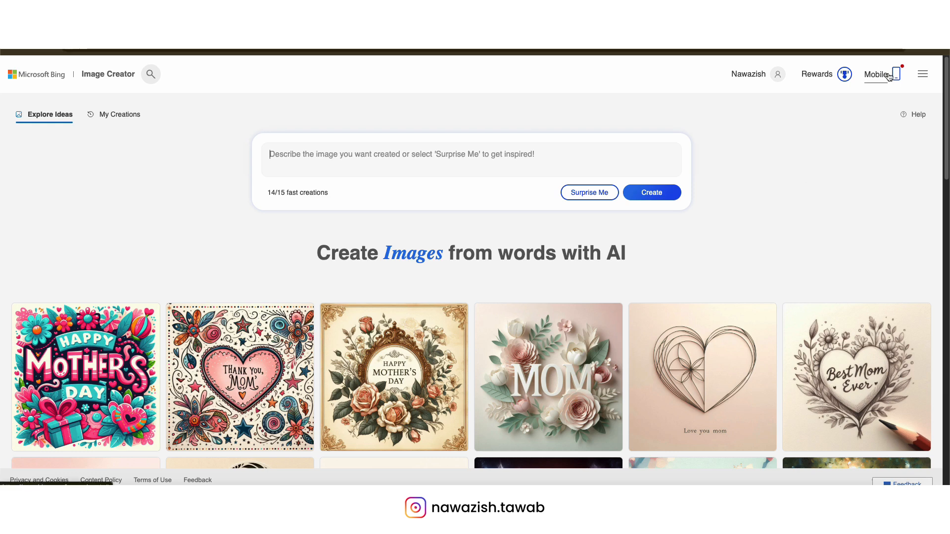
pyautogui.click(922, 74)
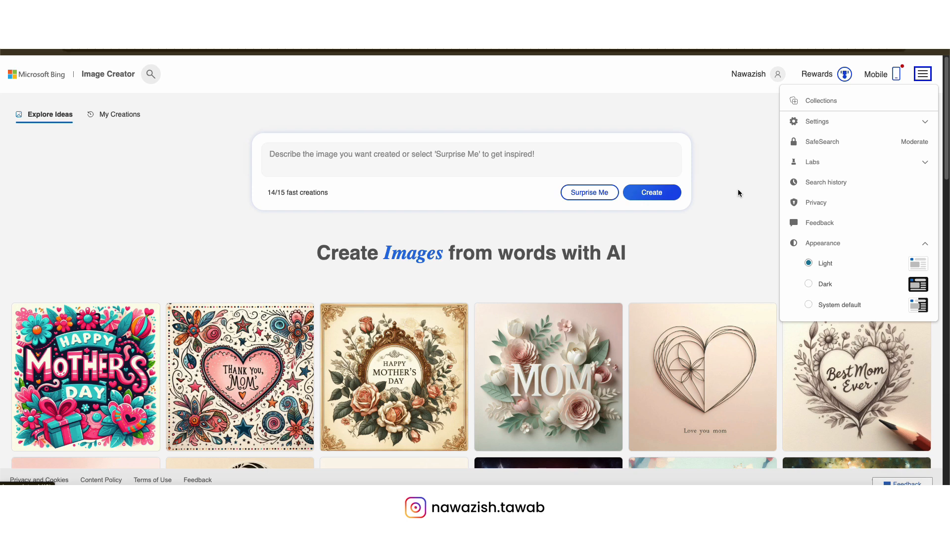
# Create images from "Close-up of a rabbit in cowboy outfit, wearing sunglasses, riding a bike during sunset. Street culture vibe with warm golden light and urban background.".
pyautogui.click(400, 164)
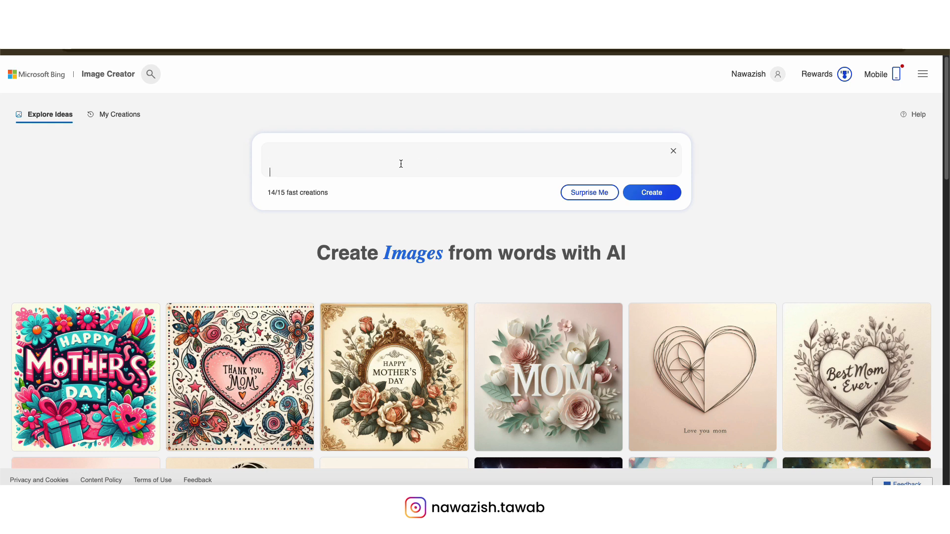
pyautogui.write('Close-up of a rabbit in cowboy outfit, wearing sunglasses, riding a bike during sunset. Street culture vibe with warm golden light and urban background.')
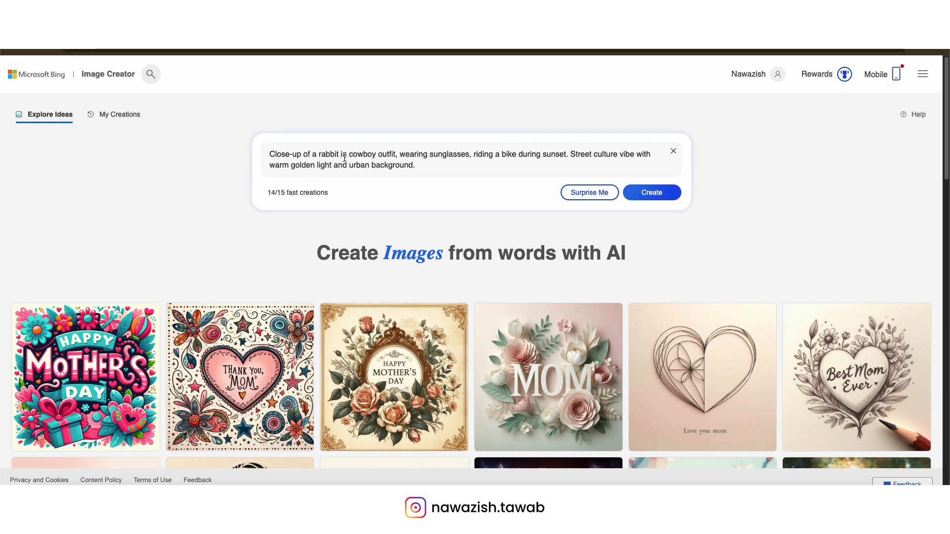
pyautogui.scroll(-1, 436, 160)
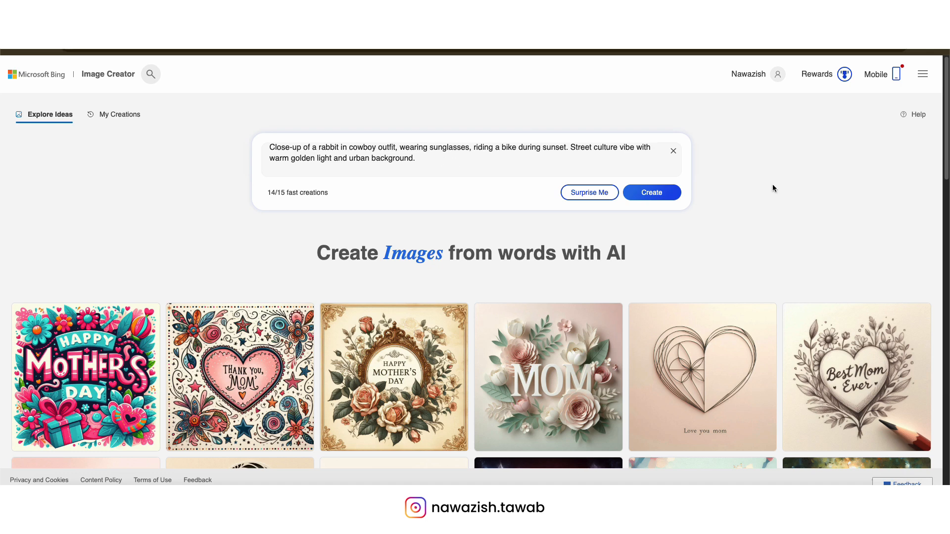
pyautogui.click(647, 194)
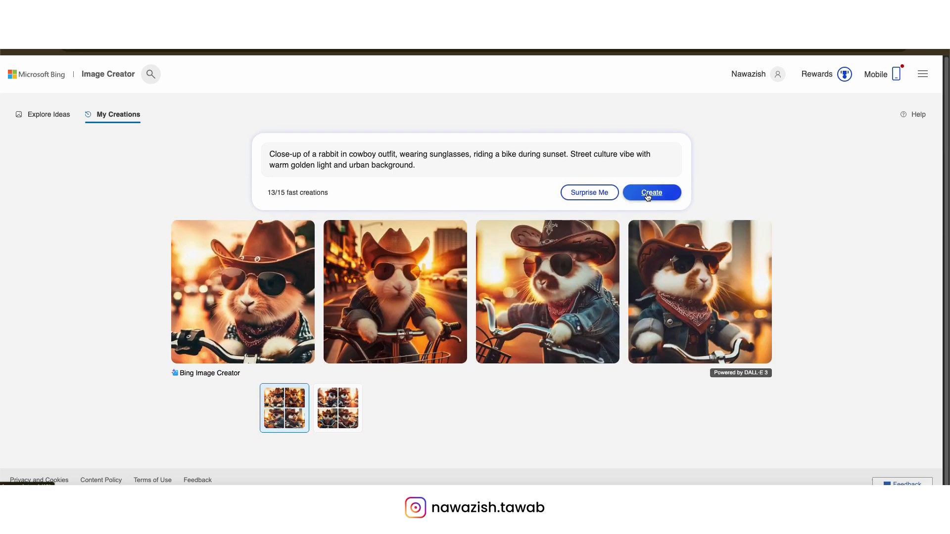
# View each of the four generated rabbit images enlarged, one after another, and return to the results.
pyautogui.moveTo(744, 229)
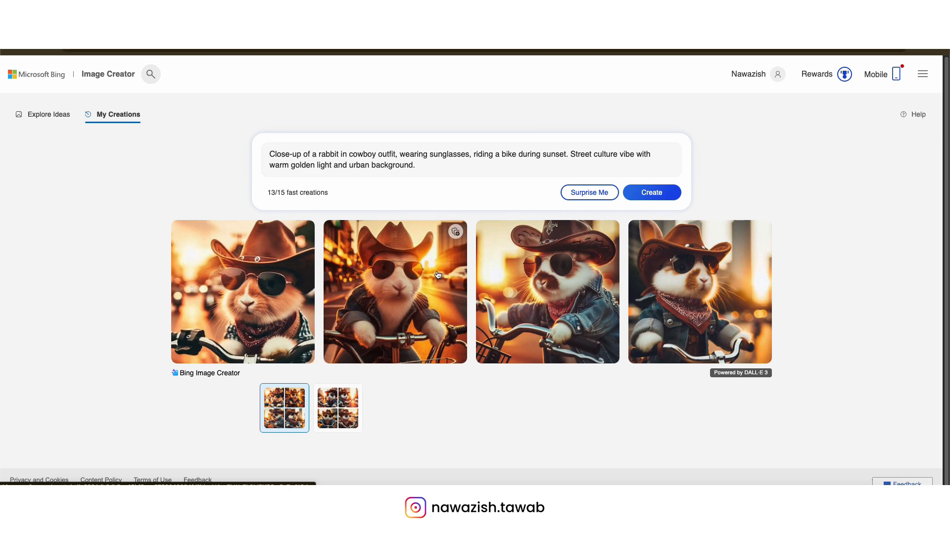
pyautogui.click(249, 282)
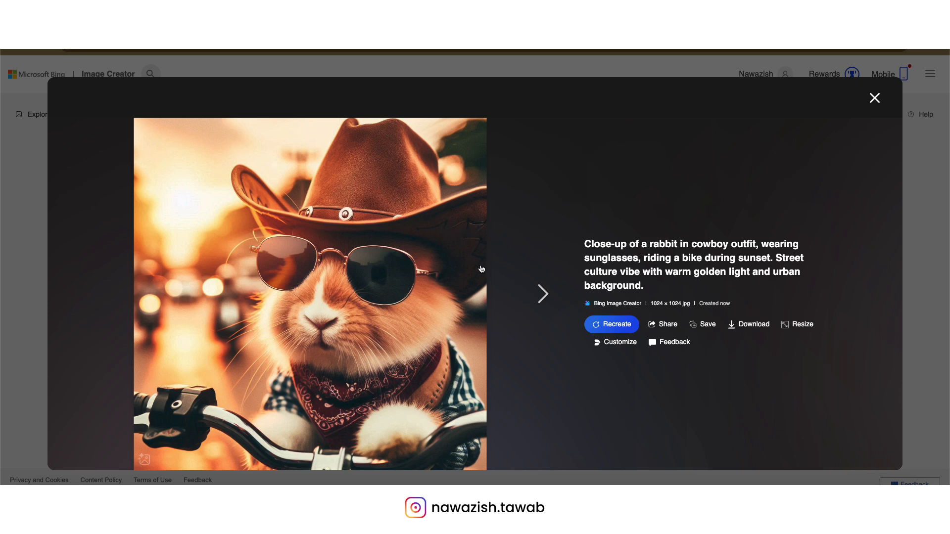
pyautogui.click(874, 98)
pyautogui.click(380, 287)
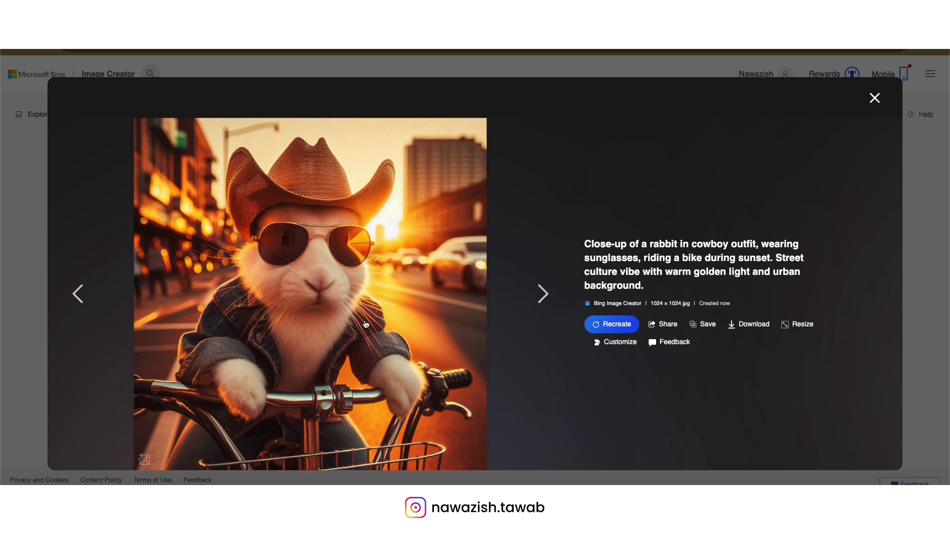
pyautogui.click(875, 98)
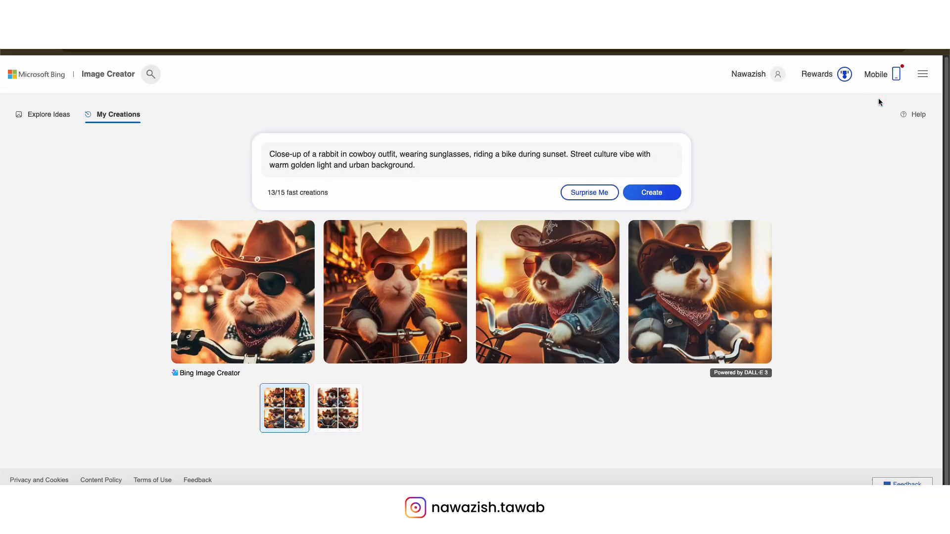
pyautogui.click(578, 298)
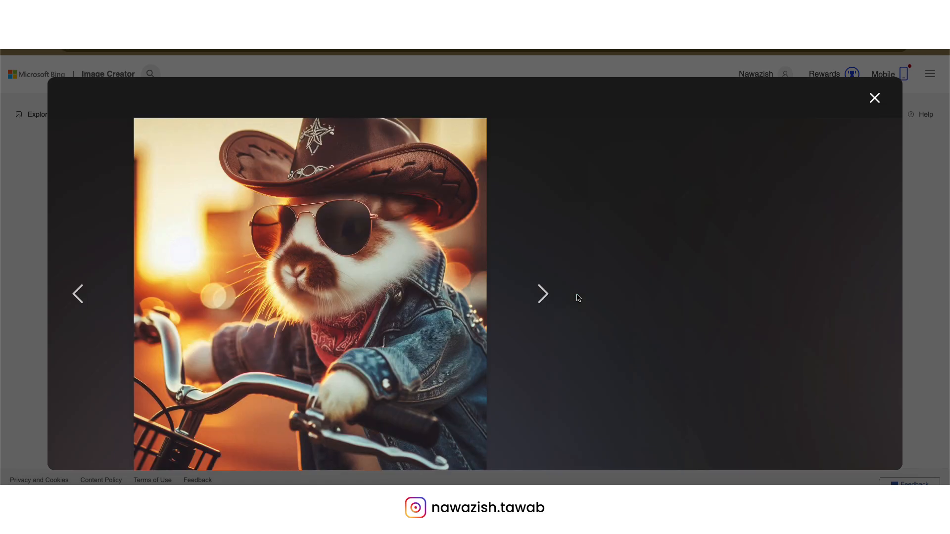
pyautogui.click(874, 98)
pyautogui.click(732, 267)
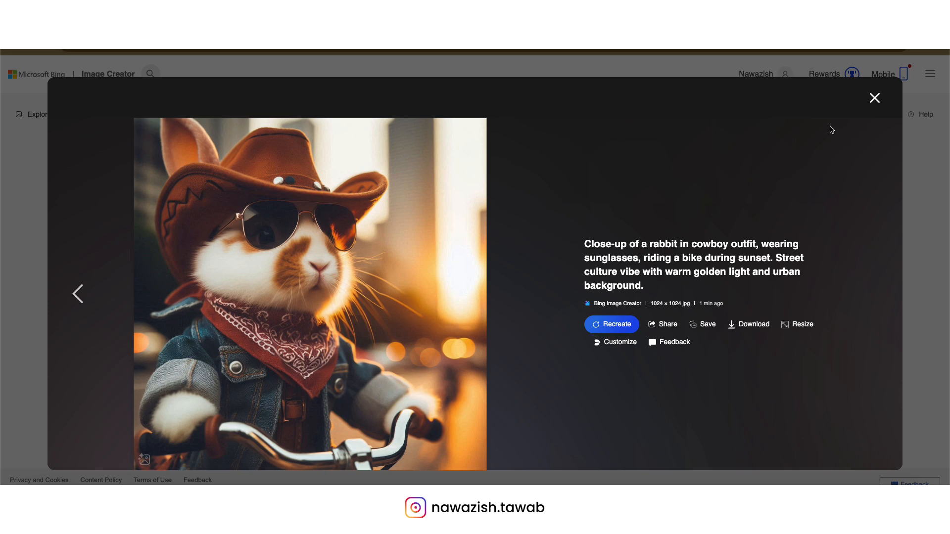
pyautogui.click(875, 98)
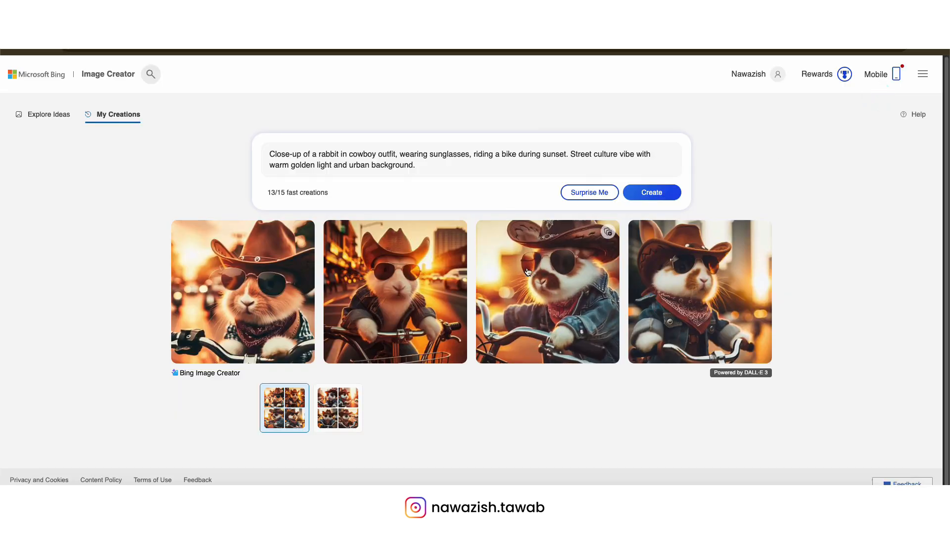
# Open the second rabbit image in Designer for customizing and look over its brightness, contrast and colour adjustments.
pyautogui.scroll(-1, 253, 284)
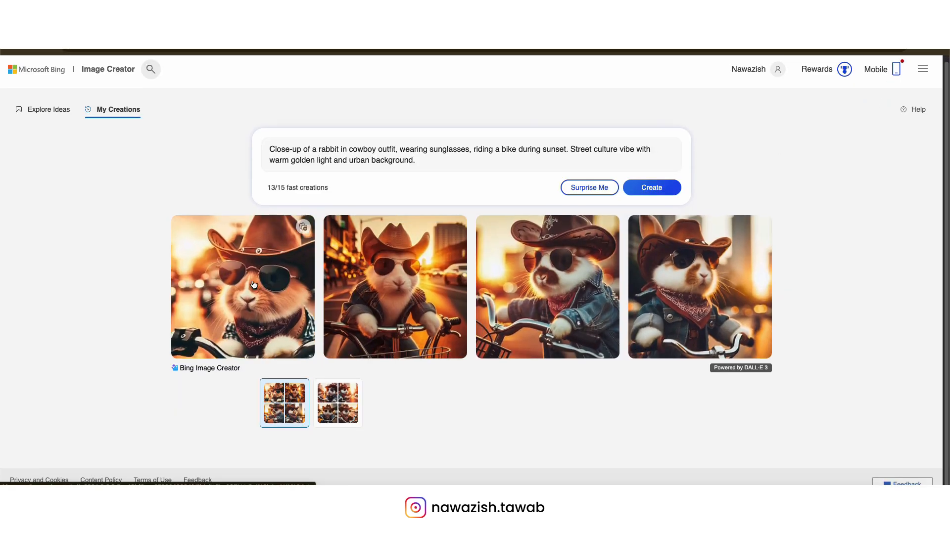
pyautogui.click(341, 282)
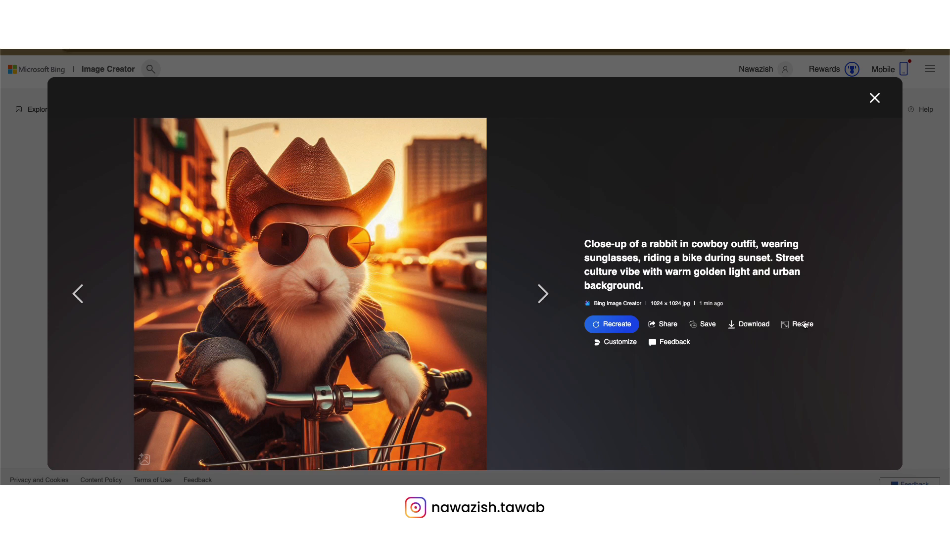
pyautogui.click(613, 342)
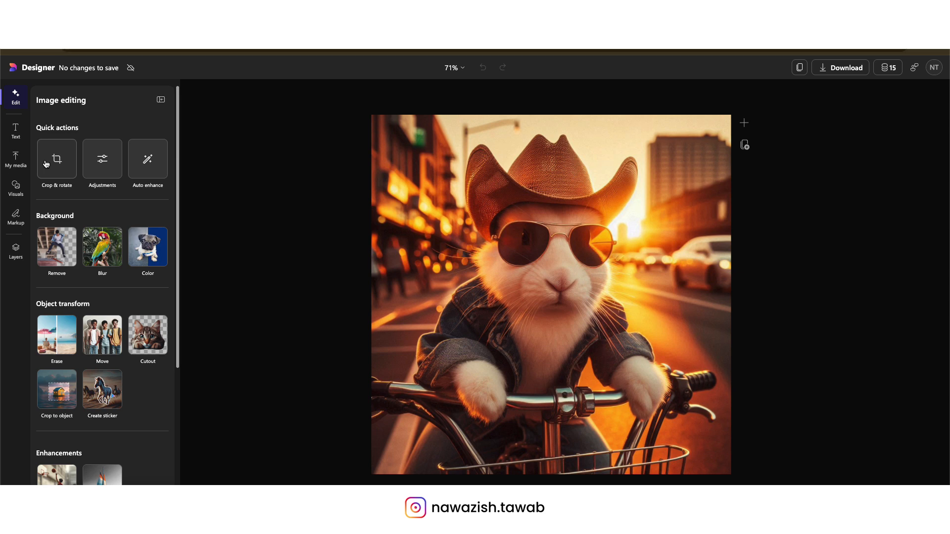
pyautogui.click(104, 164)
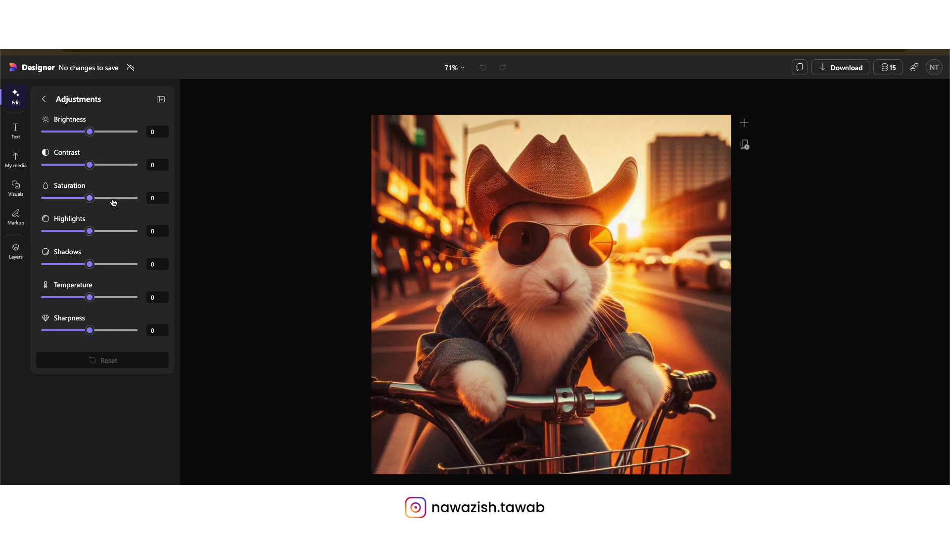
pyautogui.click(45, 101)
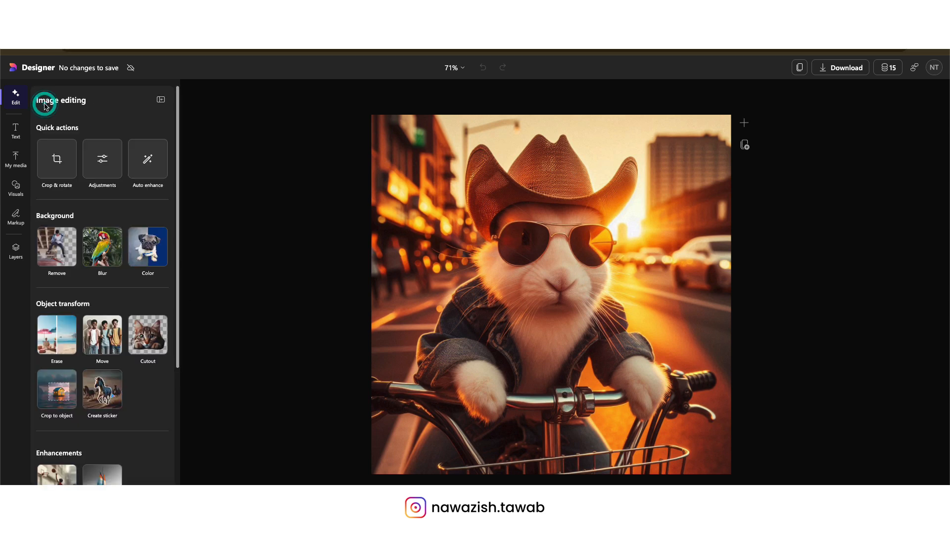
# Try the Auto enhance quick action on the rabbit image and undo it.
pyautogui.click(155, 168)
pyautogui.click(156, 168)
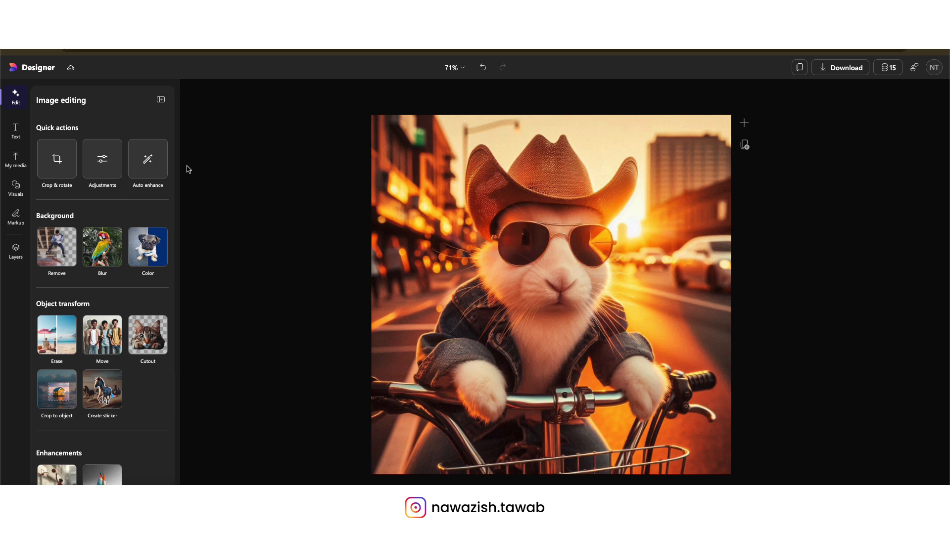
pyautogui.click(484, 67)
pyautogui.click(484, 67)
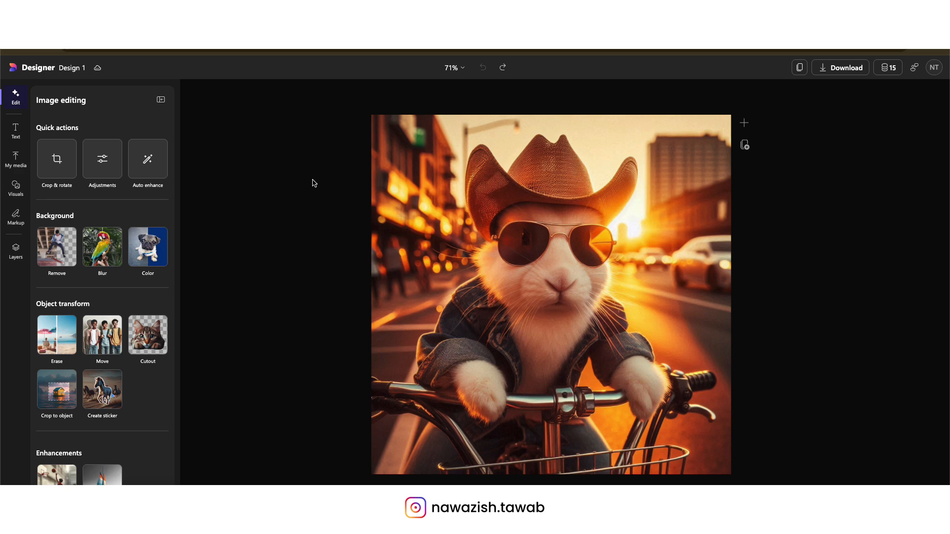
# Blur the background behind the rabbit in the image.
pyautogui.scroll(-1, 75, 237)
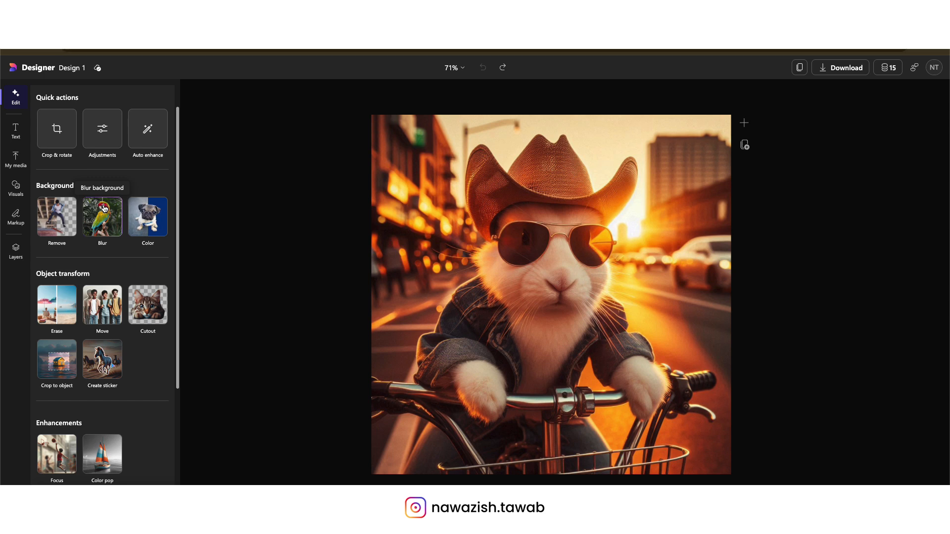
pyautogui.click(108, 218)
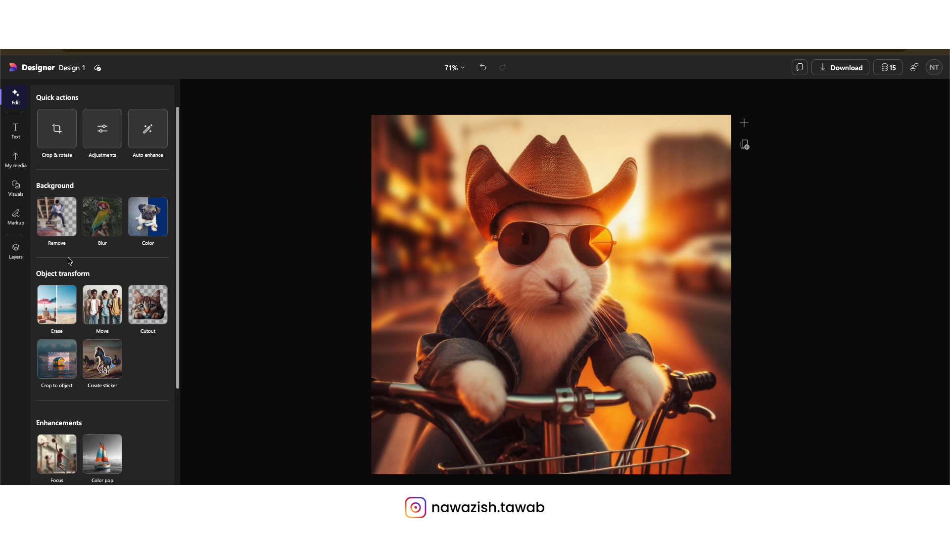
# Look over the object transform, enhancement and filter options, and switch back to the generated images in Image Creator.
pyautogui.scroll(-5, 69, 261)
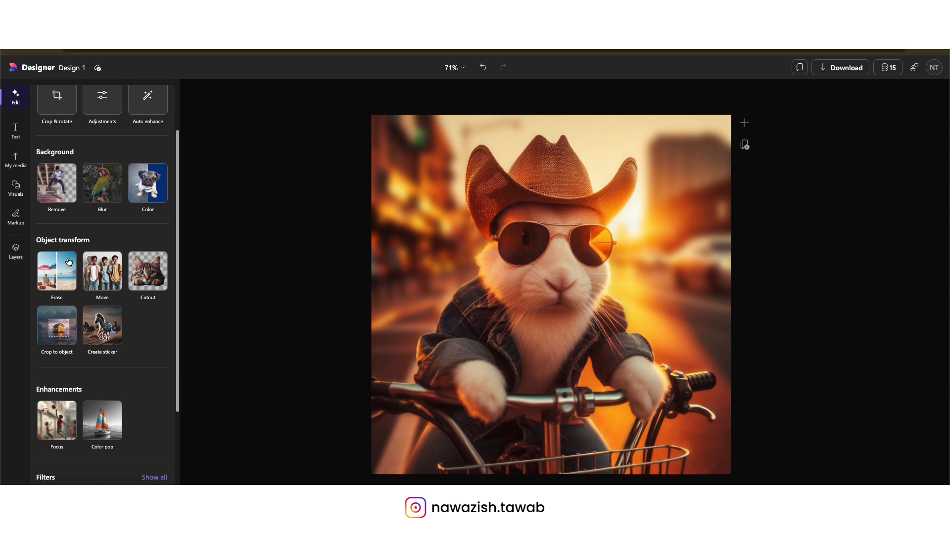
pyautogui.scroll(-1, 71, 283)
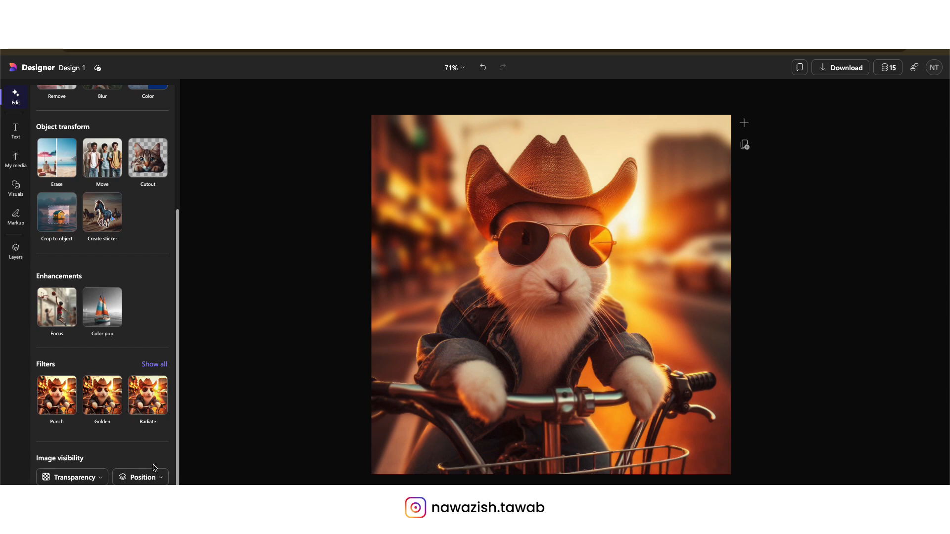
pyautogui.scroll(1, 124, 347)
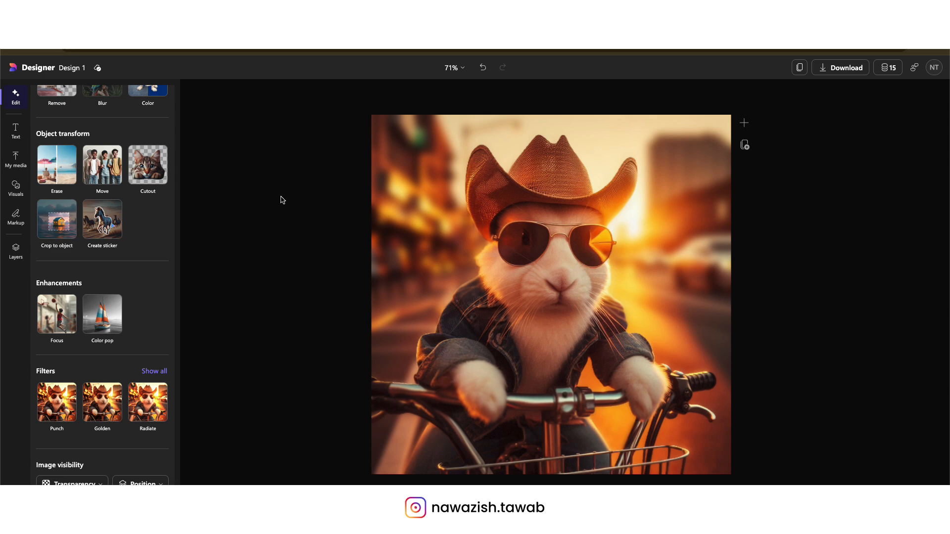
pyautogui.scroll(4, 84, 215)
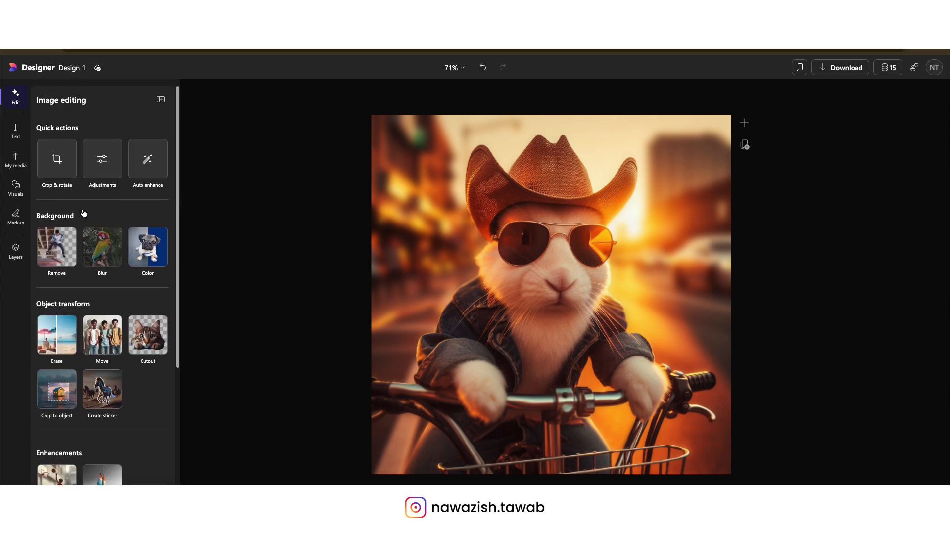
pyautogui.scroll(-4, 84, 216)
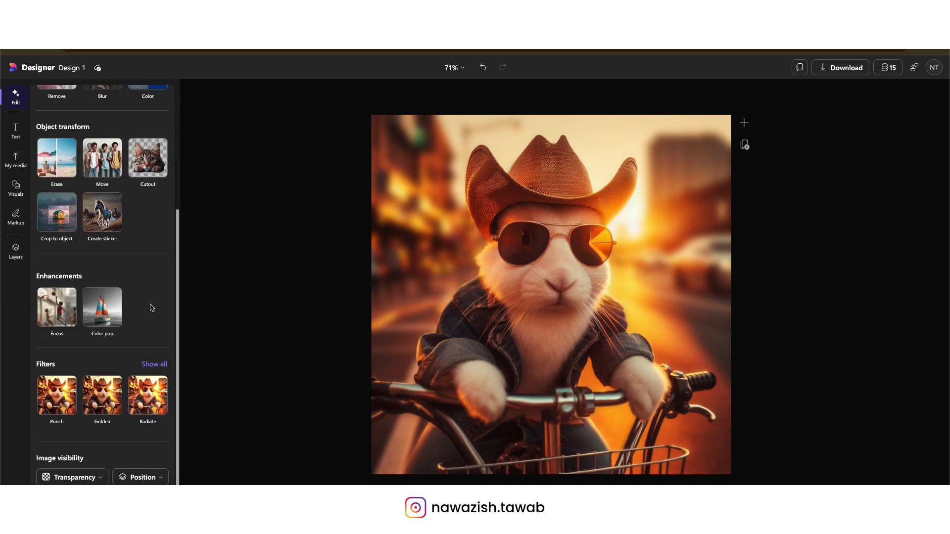
pyautogui.scroll(3, 152, 307)
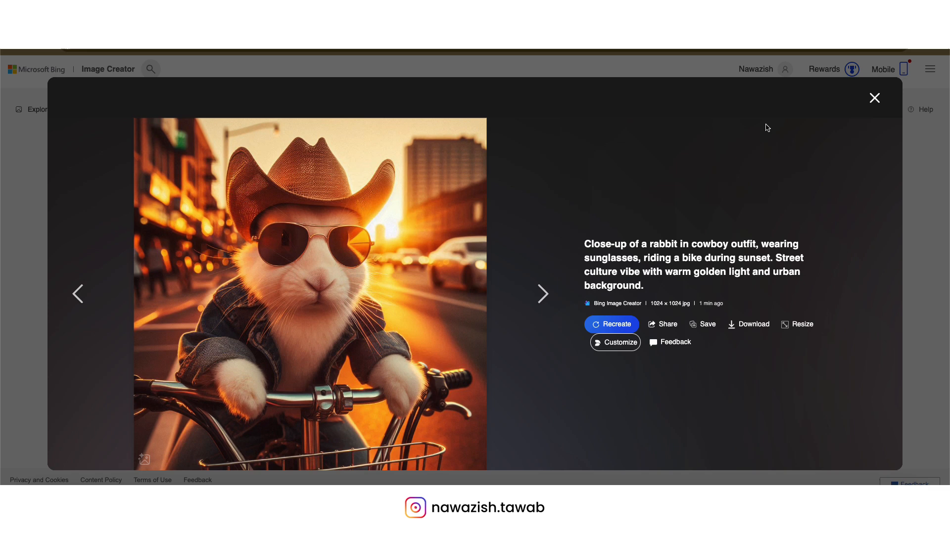
pyautogui.click(874, 98)
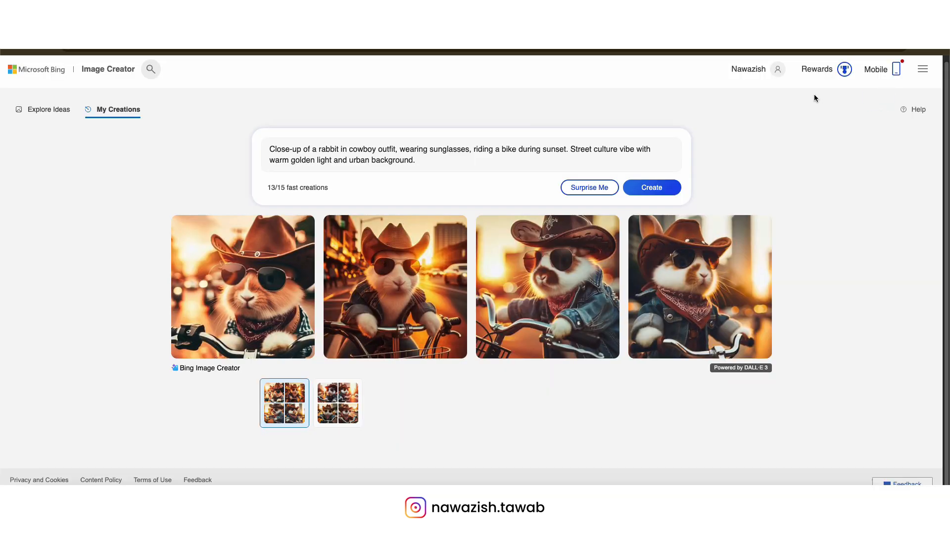